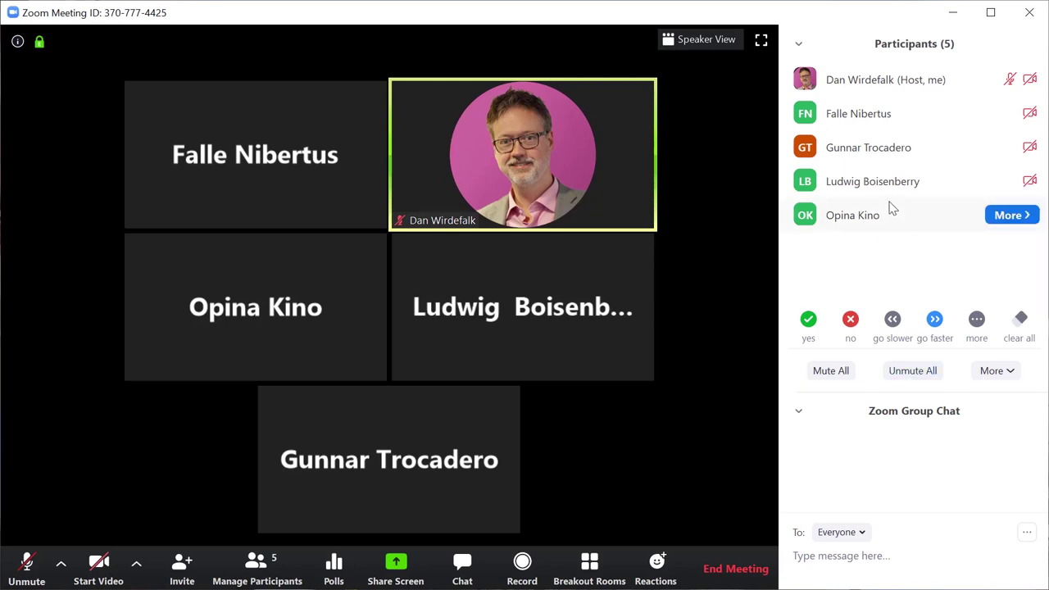
- Create 2 breakout rooms for the meeting with participants assigned manually
mouse_move(896, 117)
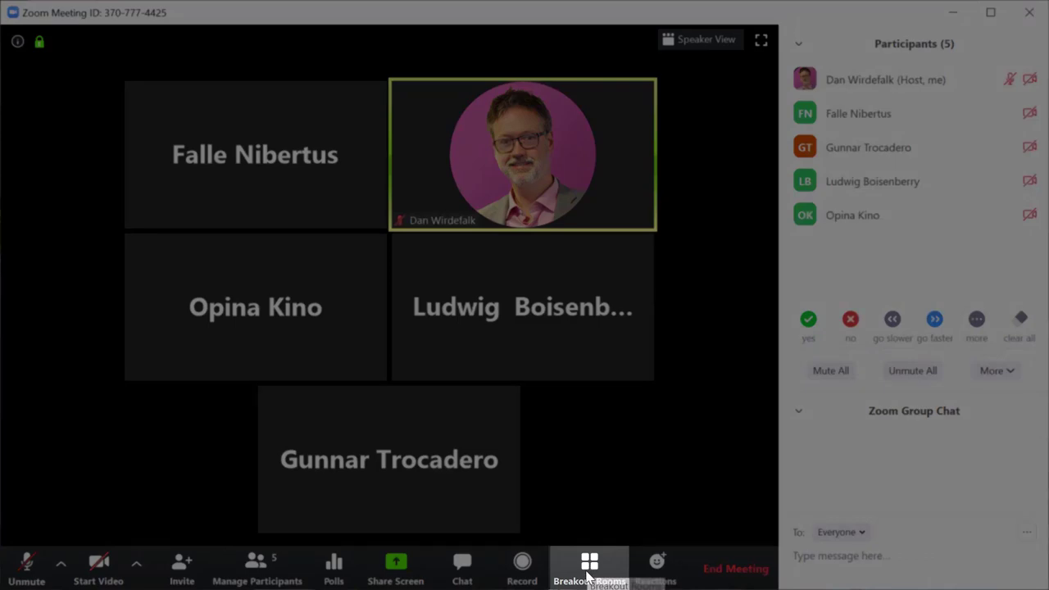
click(590, 566)
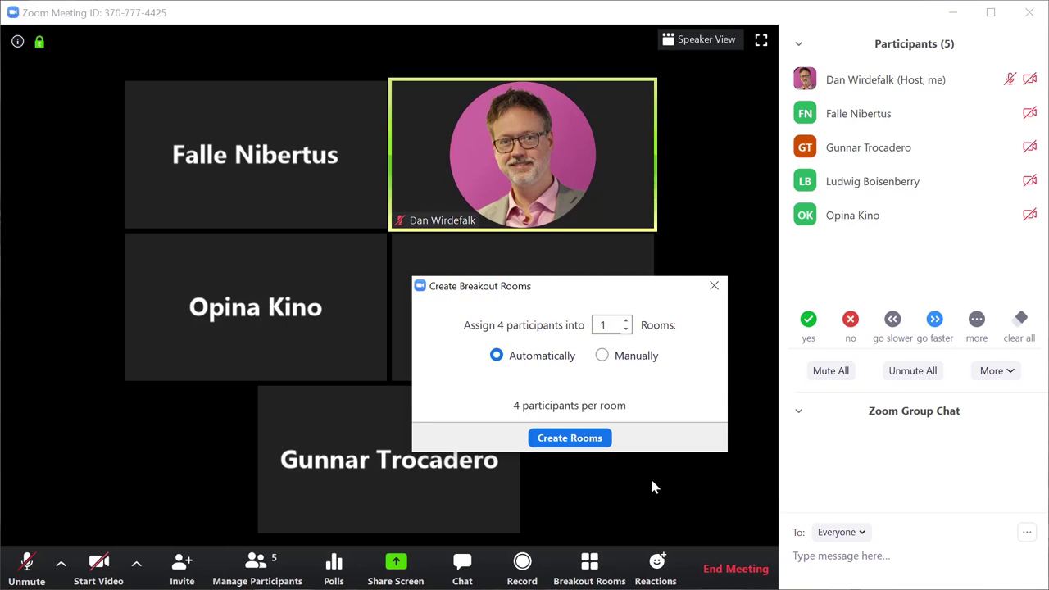
click(627, 321)
click(626, 320)
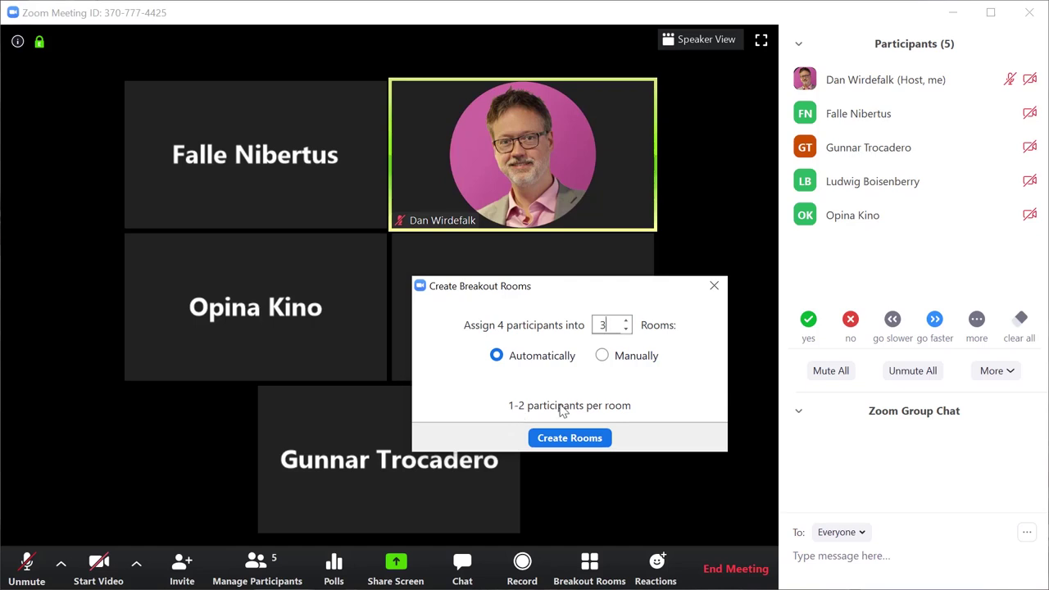
click(626, 329)
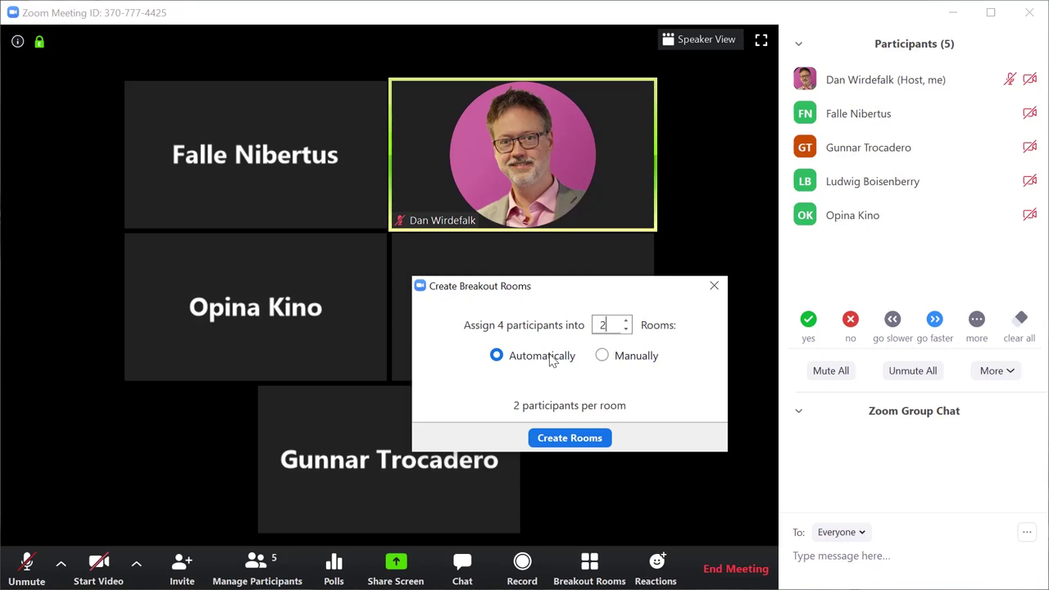
click(604, 360)
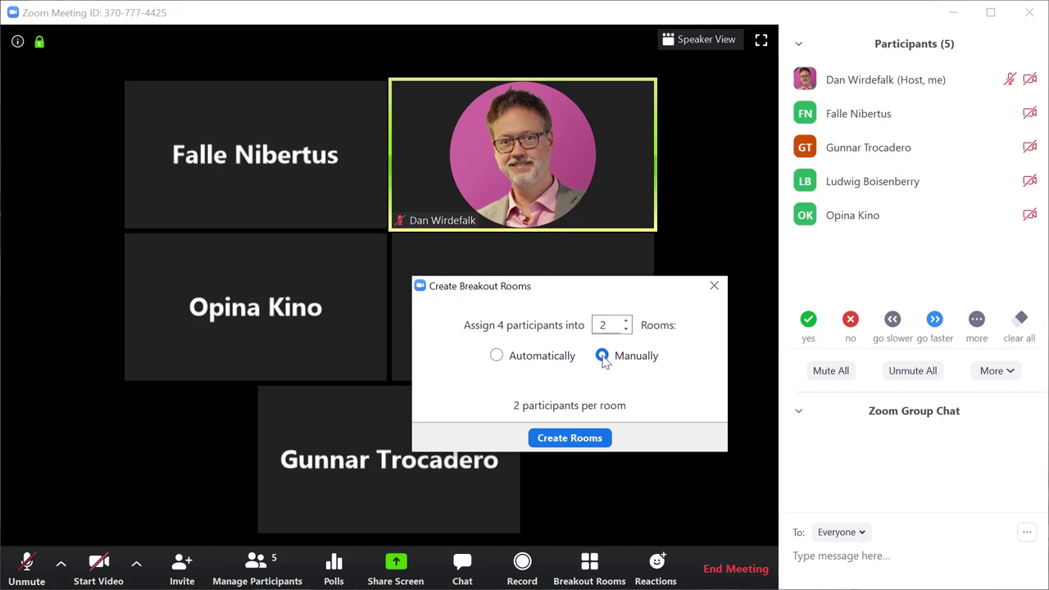
click(569, 438)
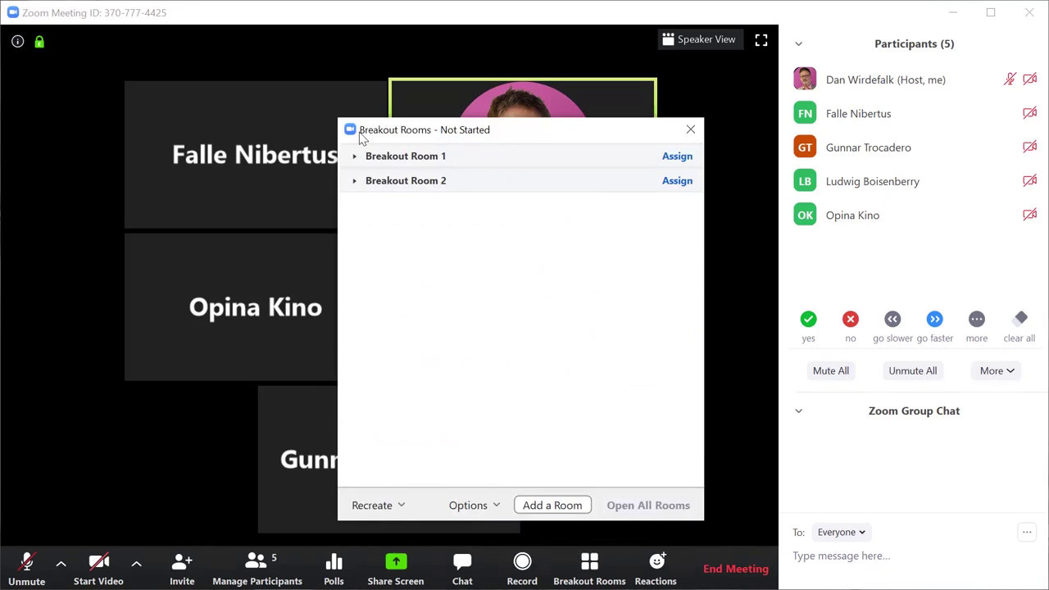
- Assign the second and fourth listed participants to Breakout Room 1
click(677, 157)
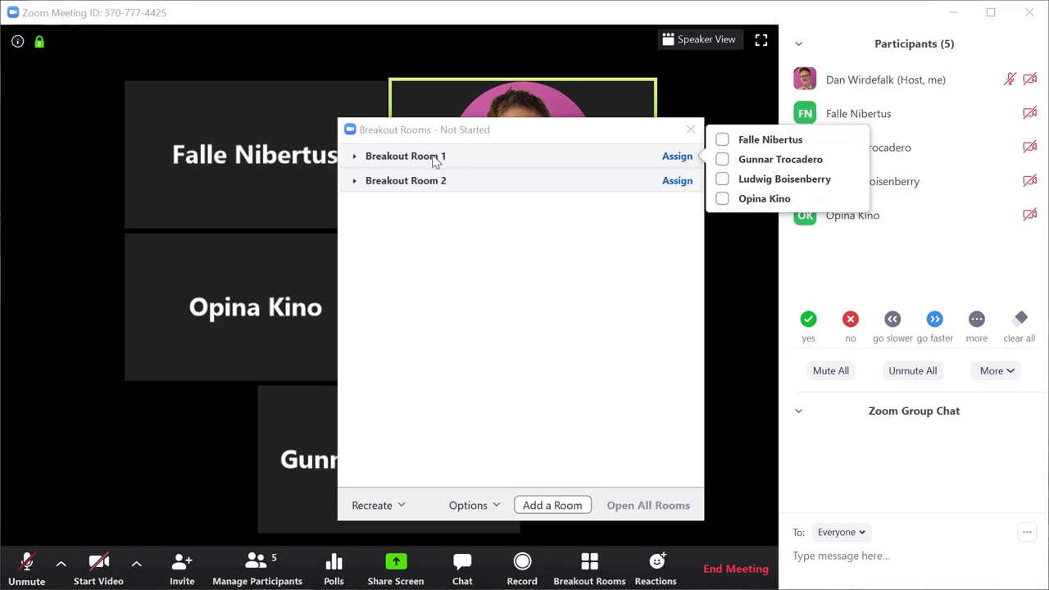
click(722, 159)
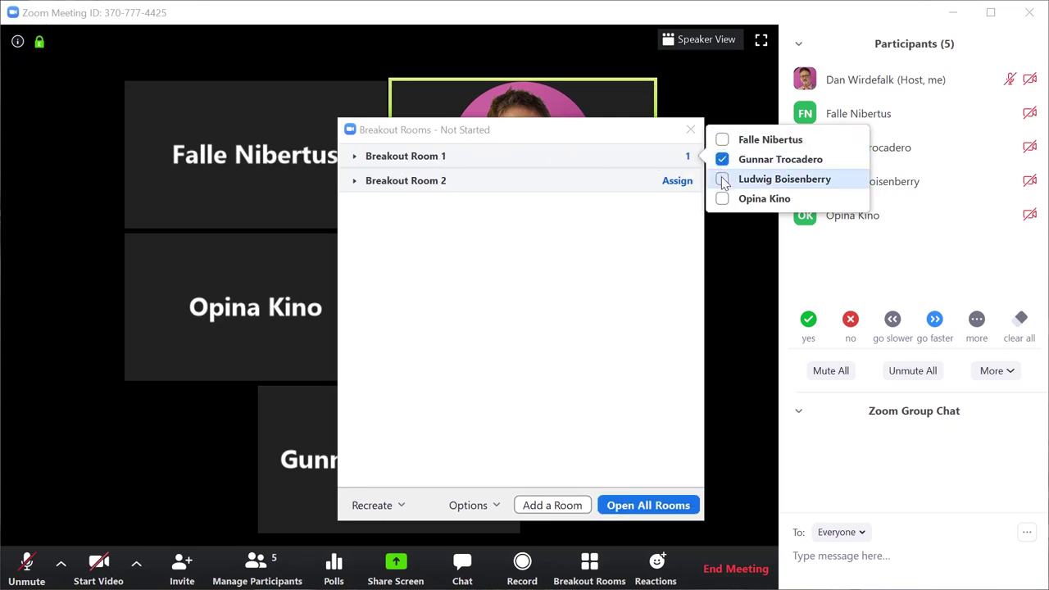
click(722, 200)
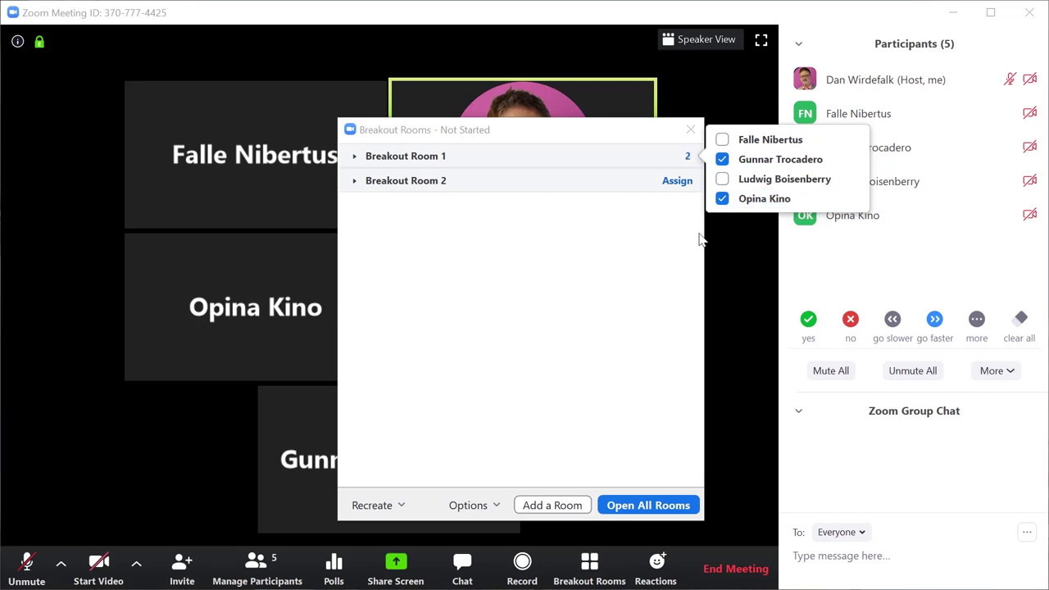
- Assign both remaining participants to Breakout Room 2 and expand the member lists of both rooms
click(677, 182)
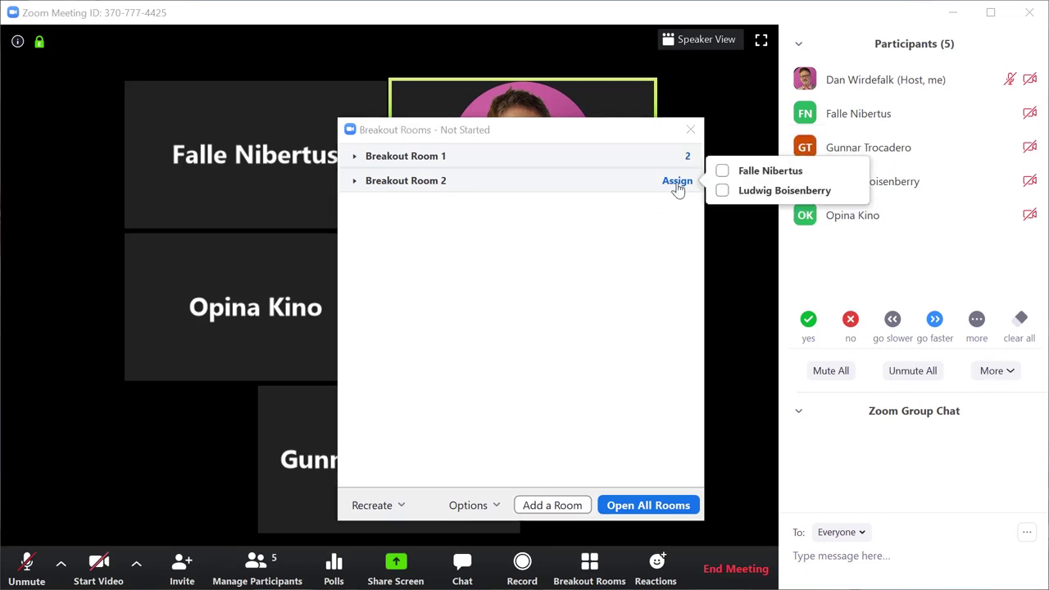
click(721, 170)
click(722, 190)
click(354, 156)
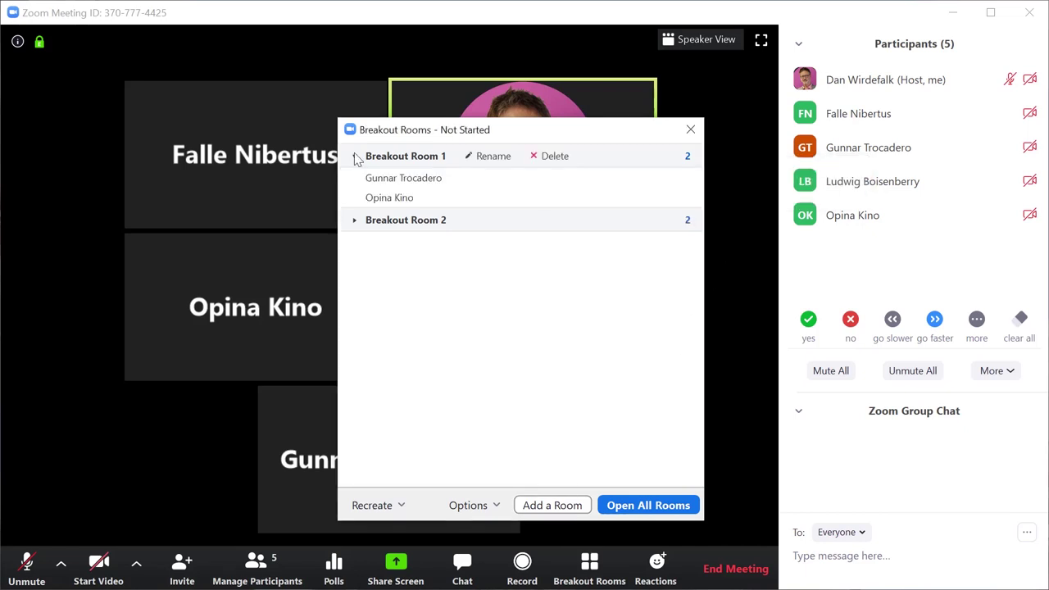
click(353, 221)
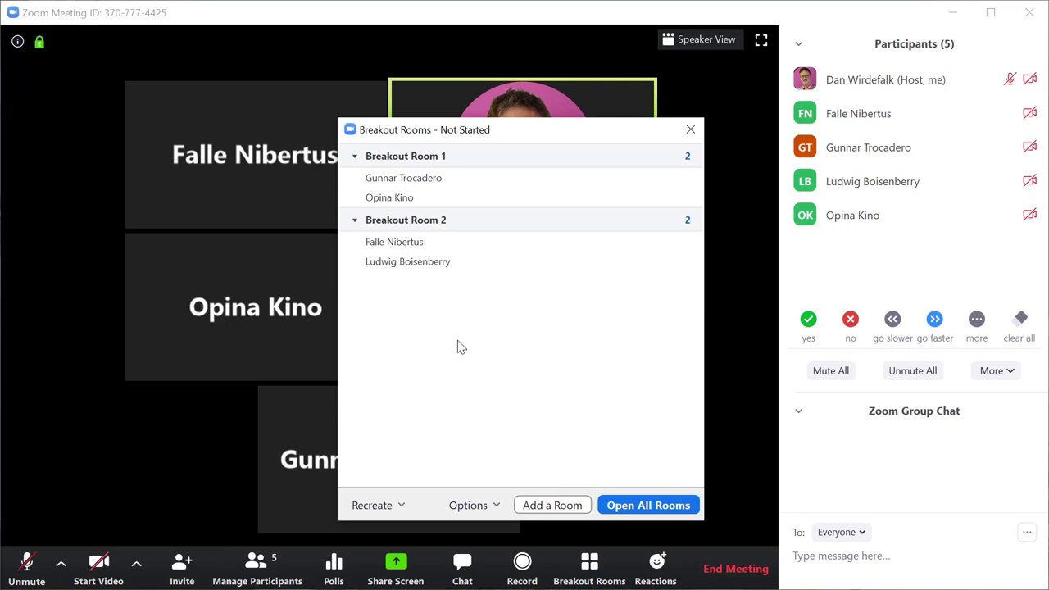
- Move Breakout Room 1's first participant to Breakout Room 2, and the first participant listed in Breakout Room 2 to Breakout Room 1
mouse_move(460, 182)
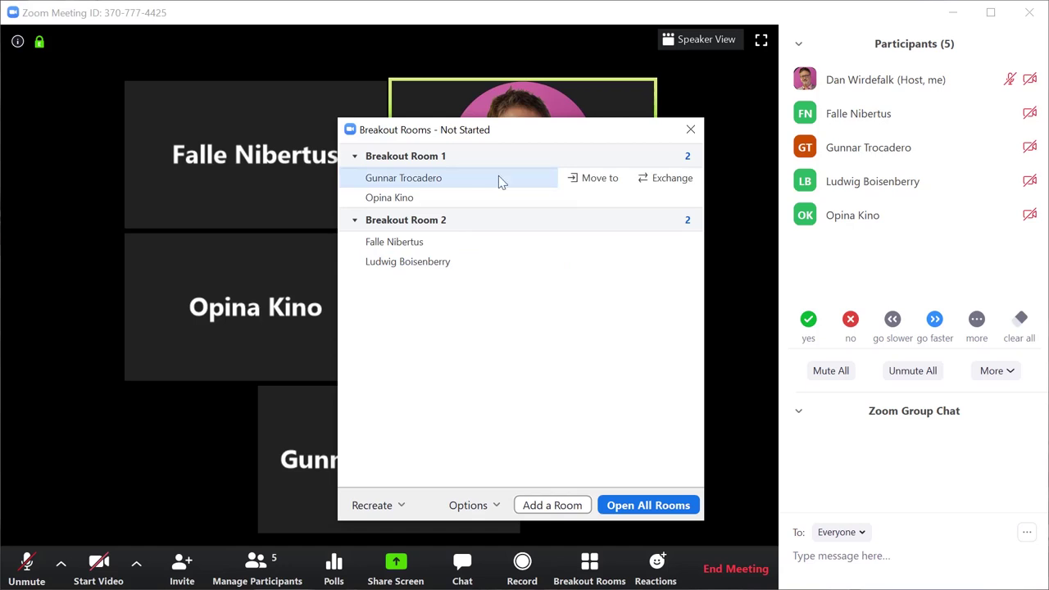
click(599, 178)
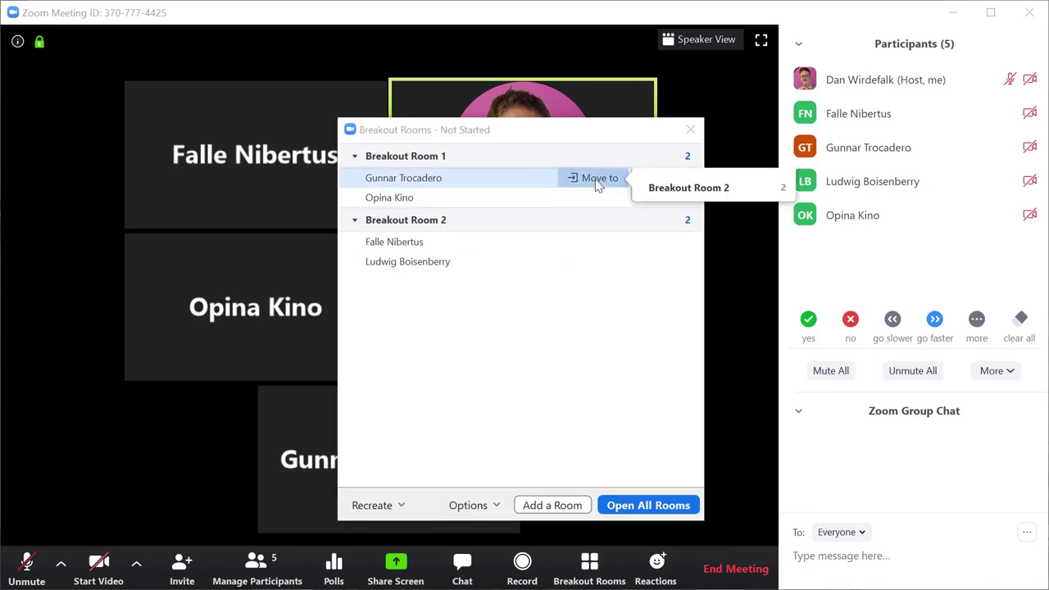
click(703, 191)
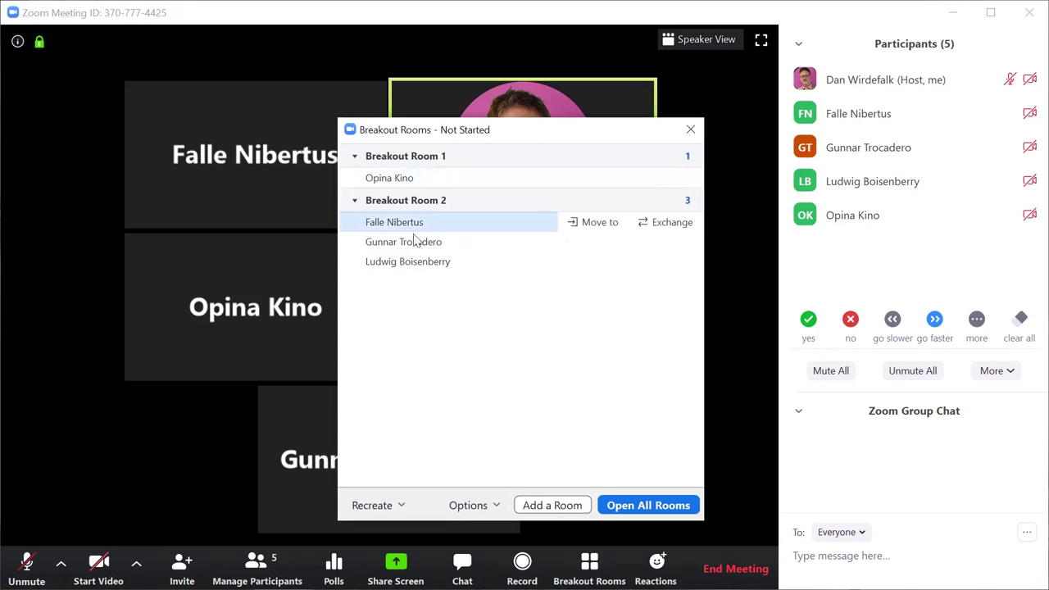
click(600, 226)
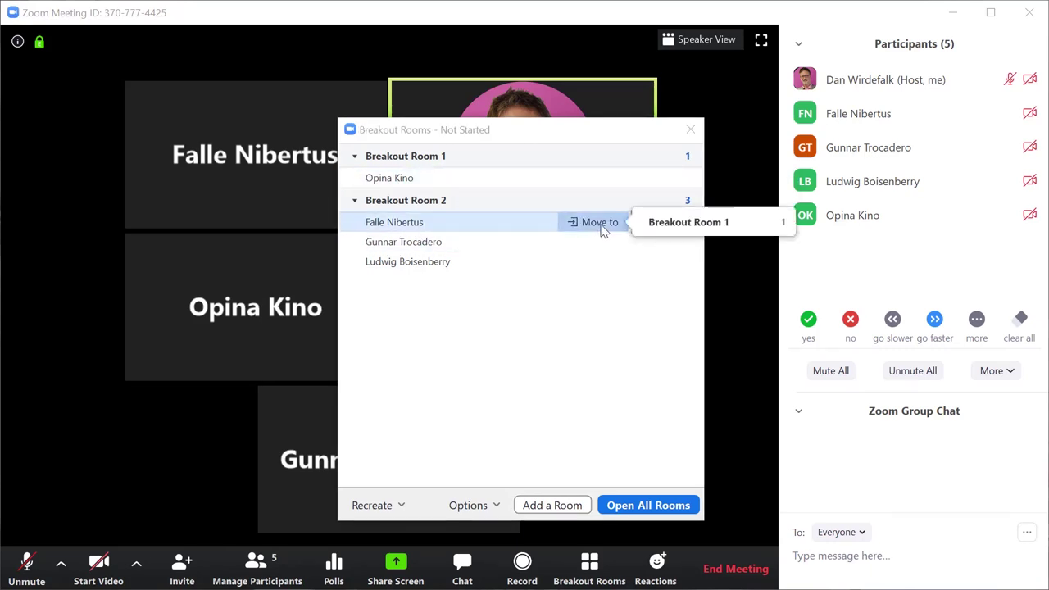
click(662, 230)
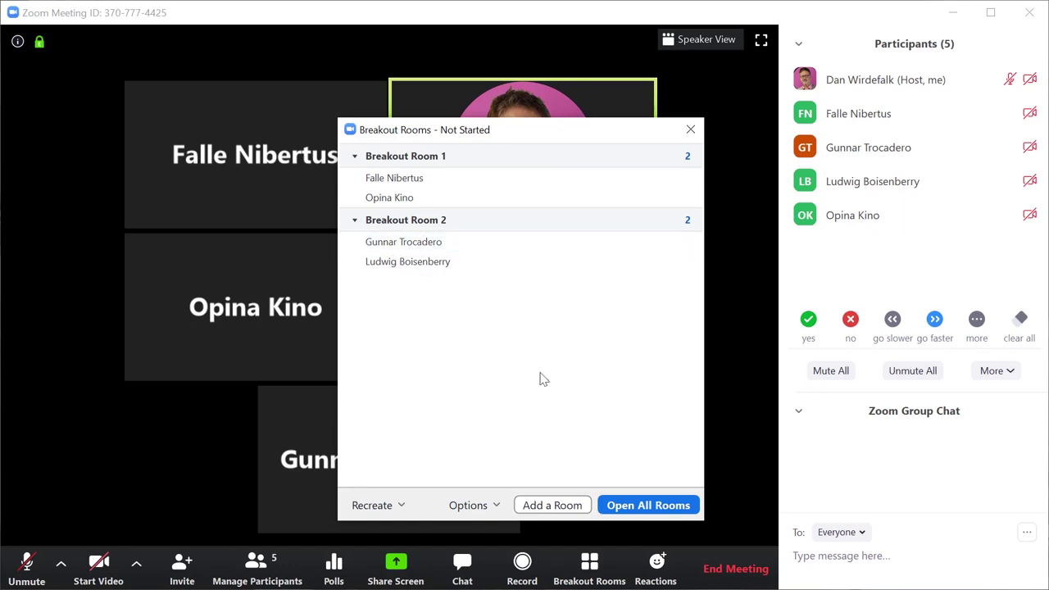
- Review the breakout room options for automatic moving, returning to the main session, automatic closing and the countdown timer
mouse_move(491, 162)
drag(496, 132, 432, 0)
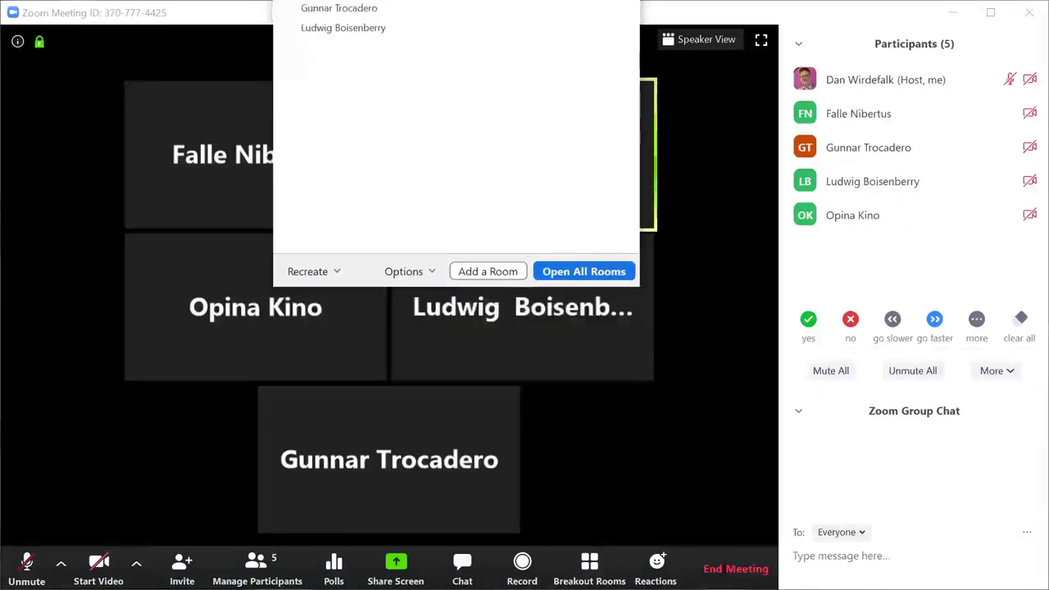
click(408, 272)
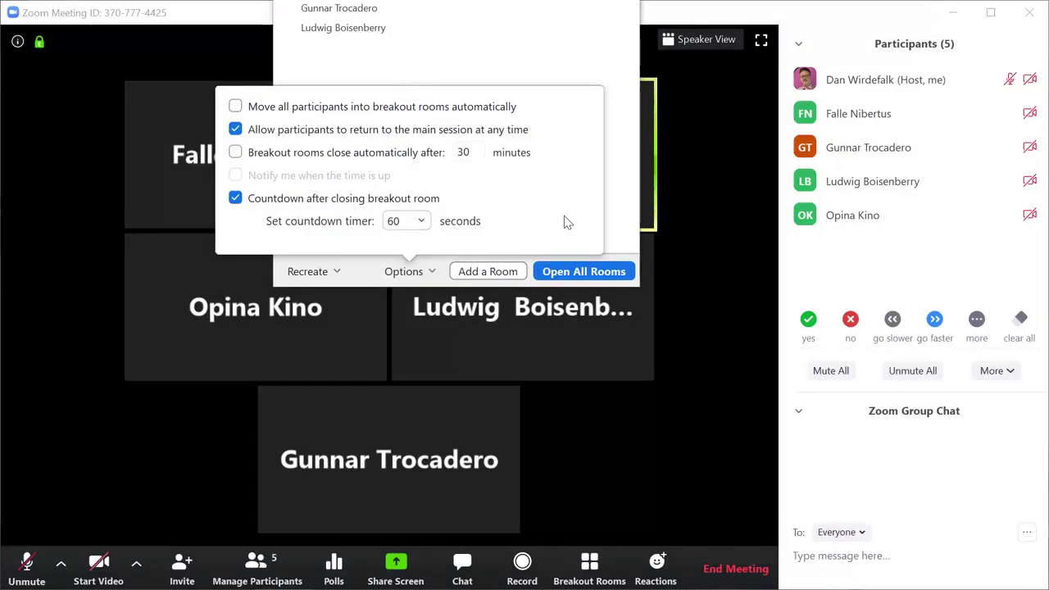
click(402, 276)
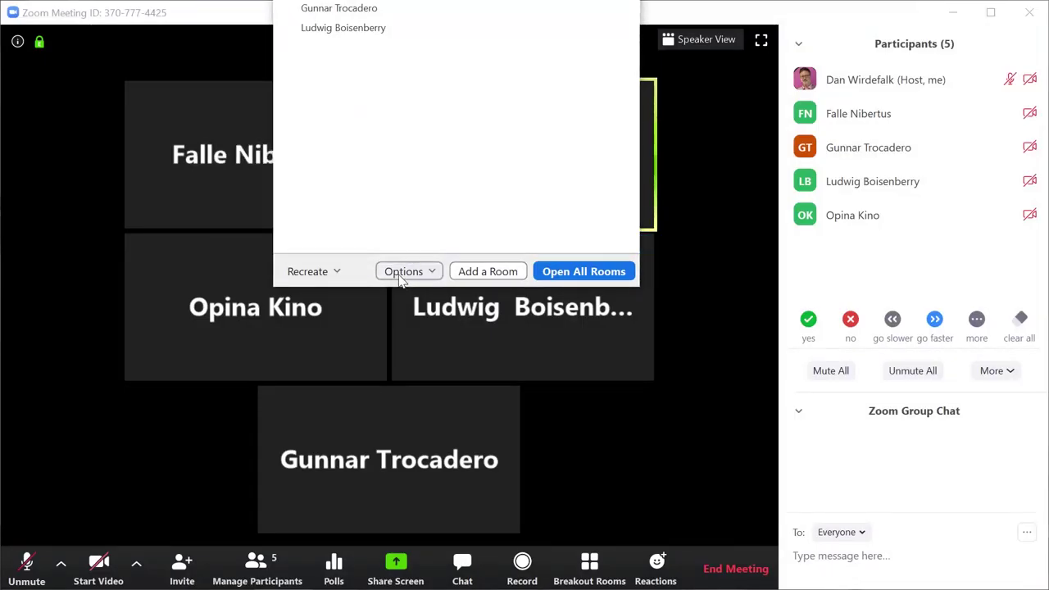
drag(502, 1, 549, 93)
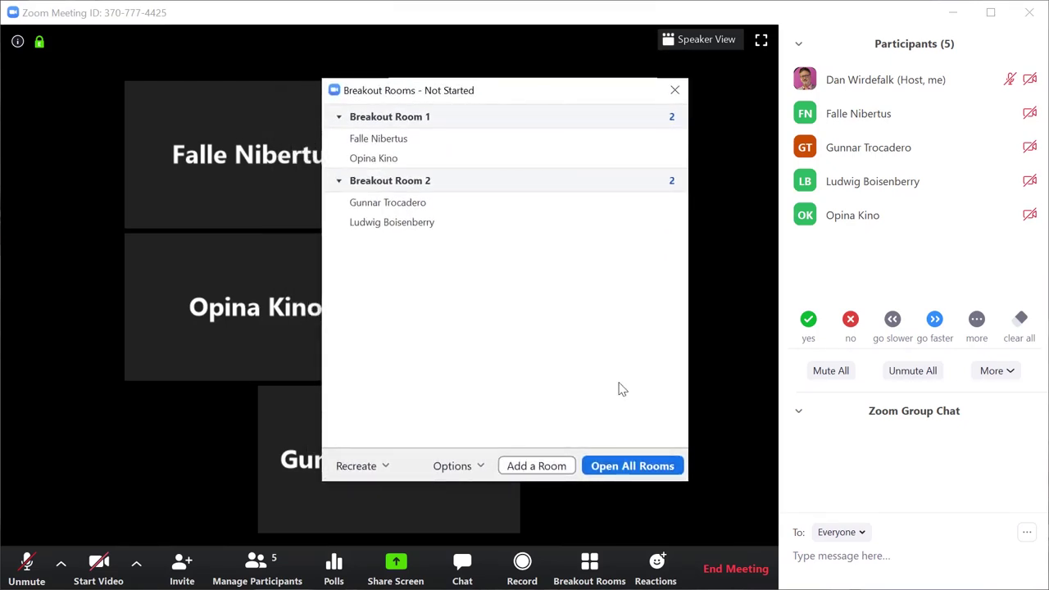
- Open all breakout rooms and join Breakout Room 1 as host
click(638, 475)
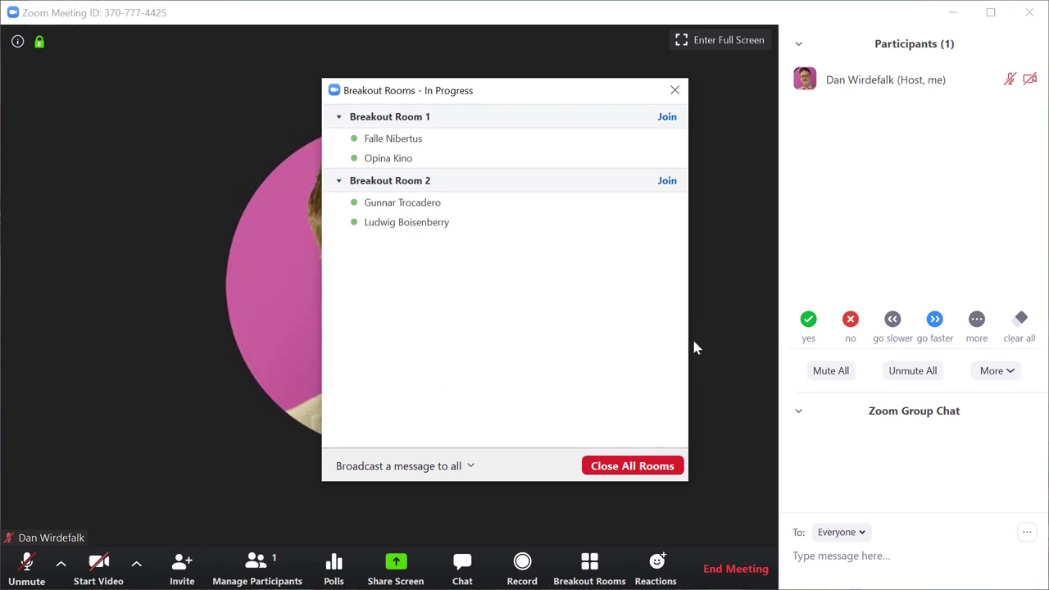
click(667, 118)
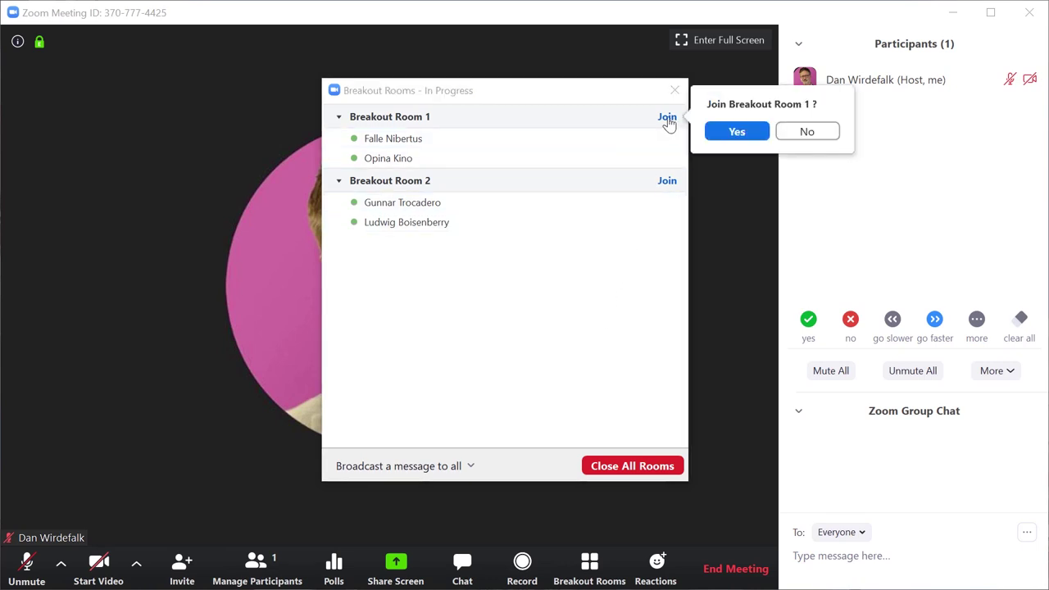
click(737, 133)
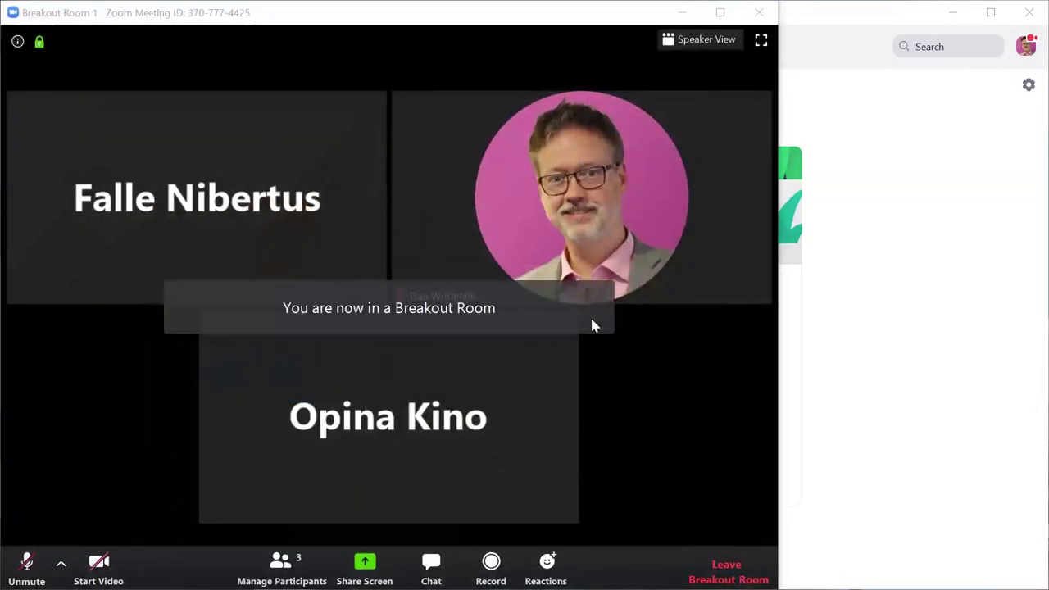
- Show the participant list inside Breakout Room 1, and leave the room to return to the main session
mouse_move(762, 114)
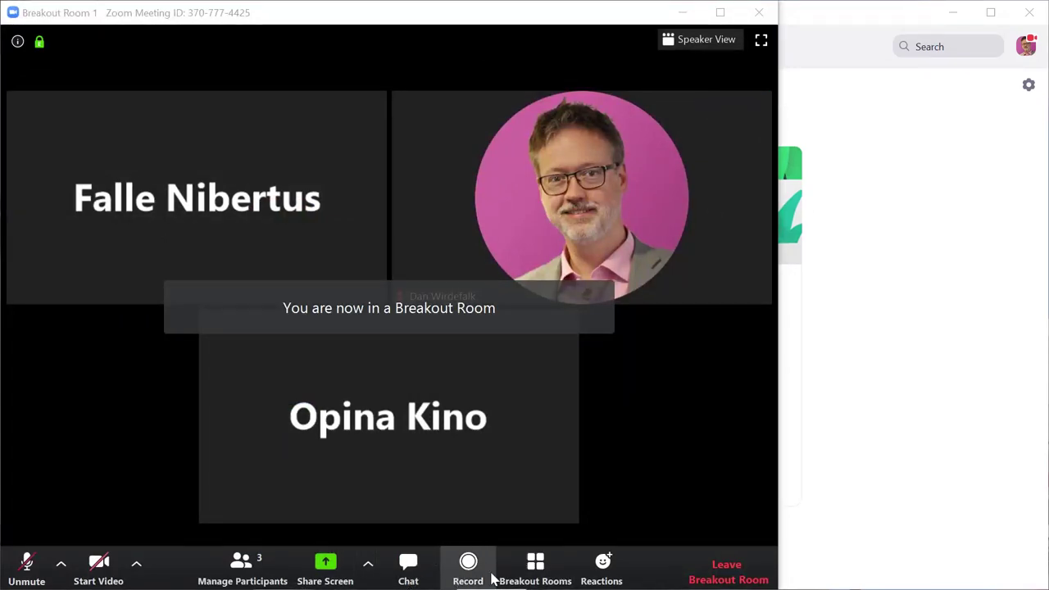
click(242, 565)
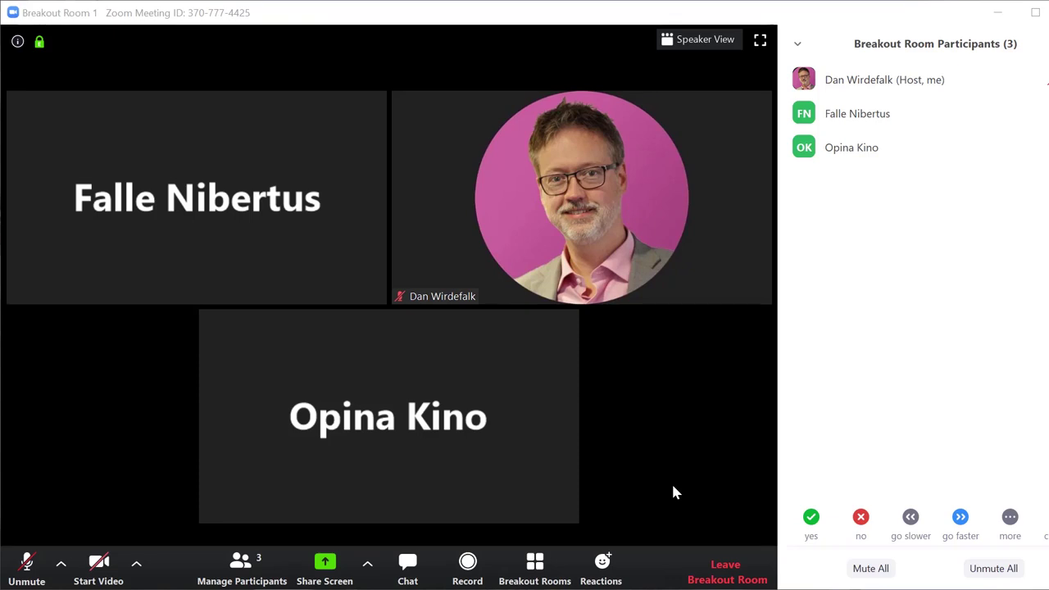
click(727, 573)
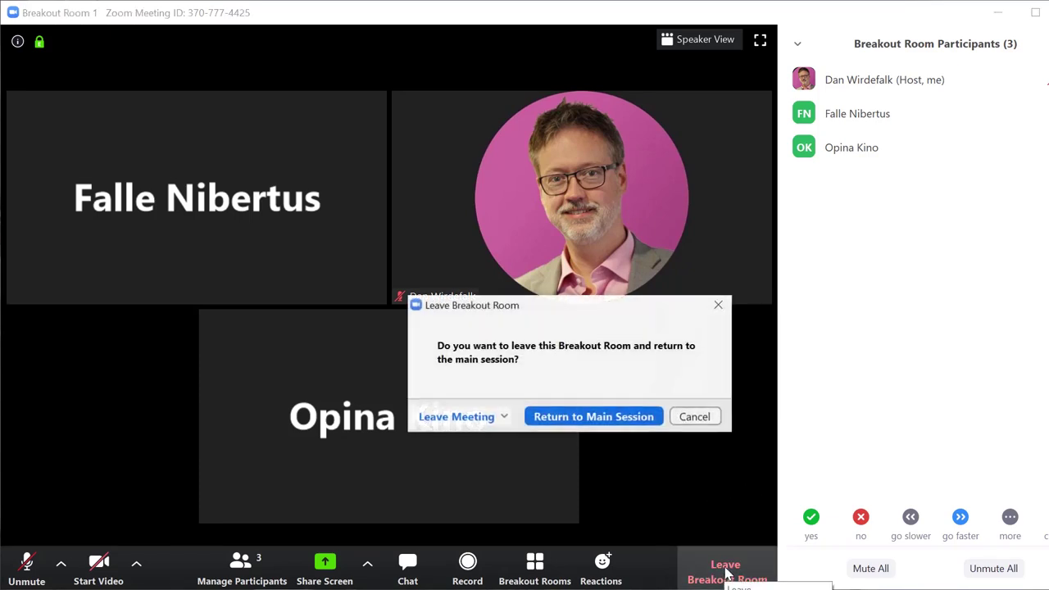
click(597, 417)
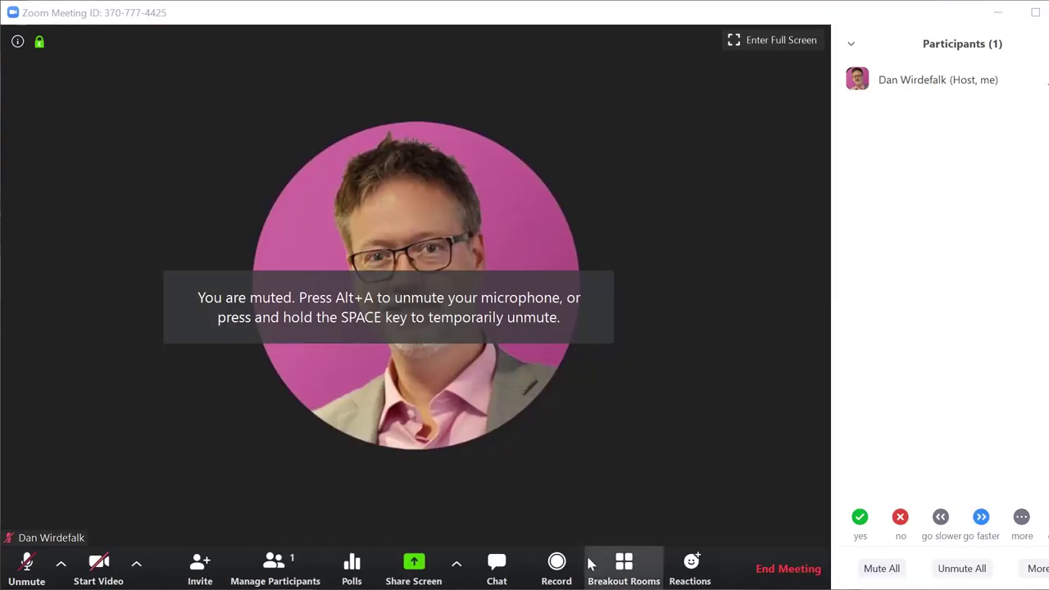
- Broadcast the message "Nu behöver vi runda av!" to all breakout rooms
click(625, 567)
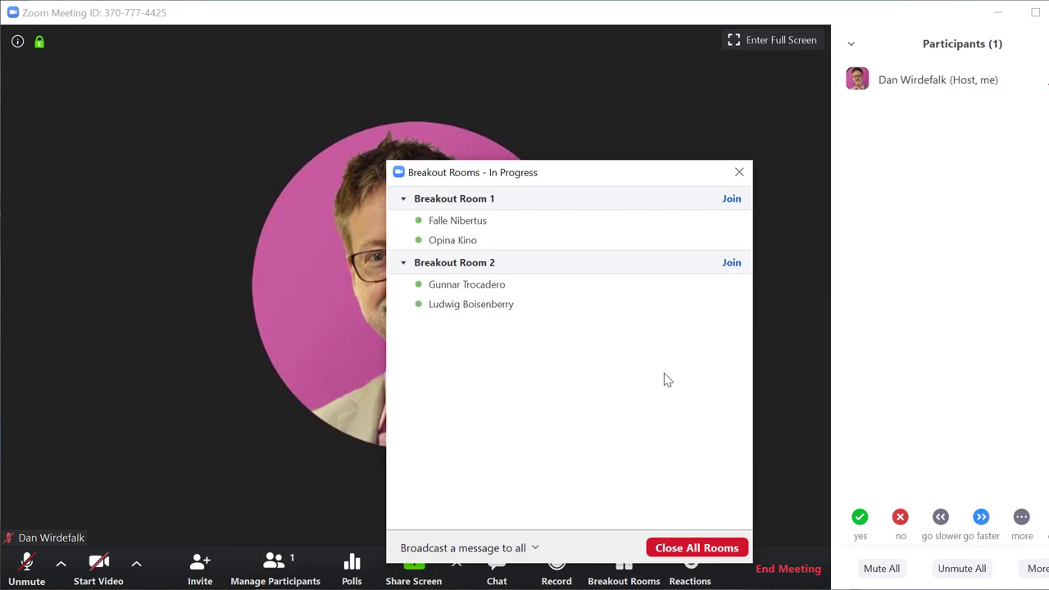
drag(590, 174, 437, 107)
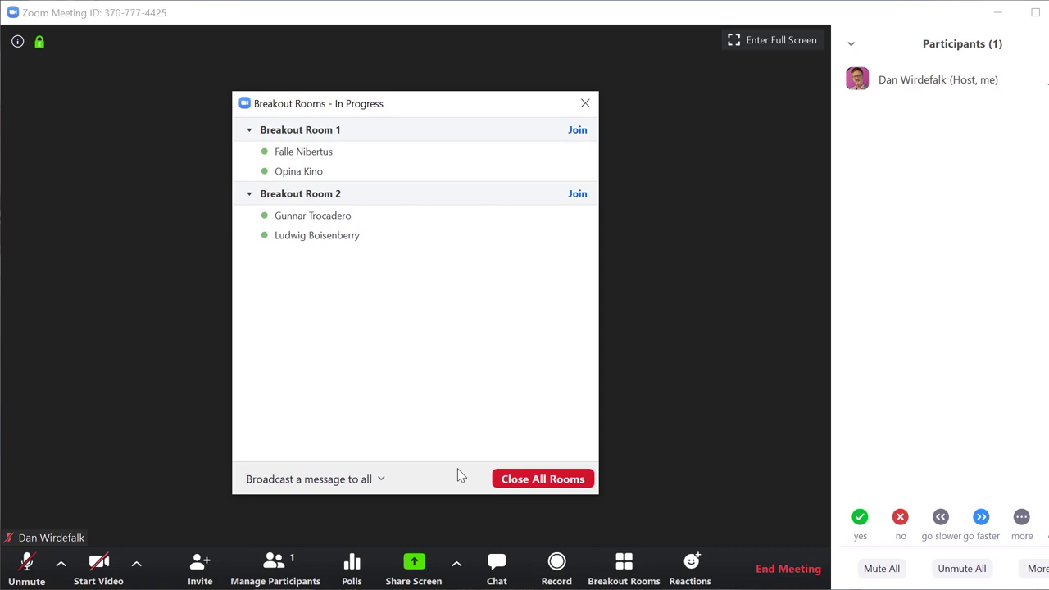
click(380, 482)
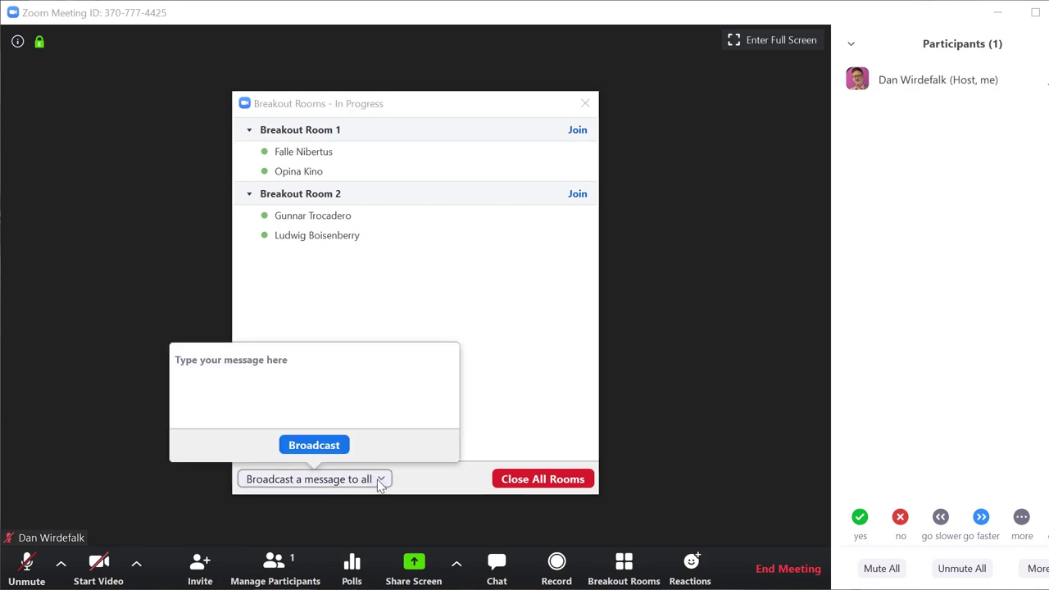
click(272, 364)
text(N)
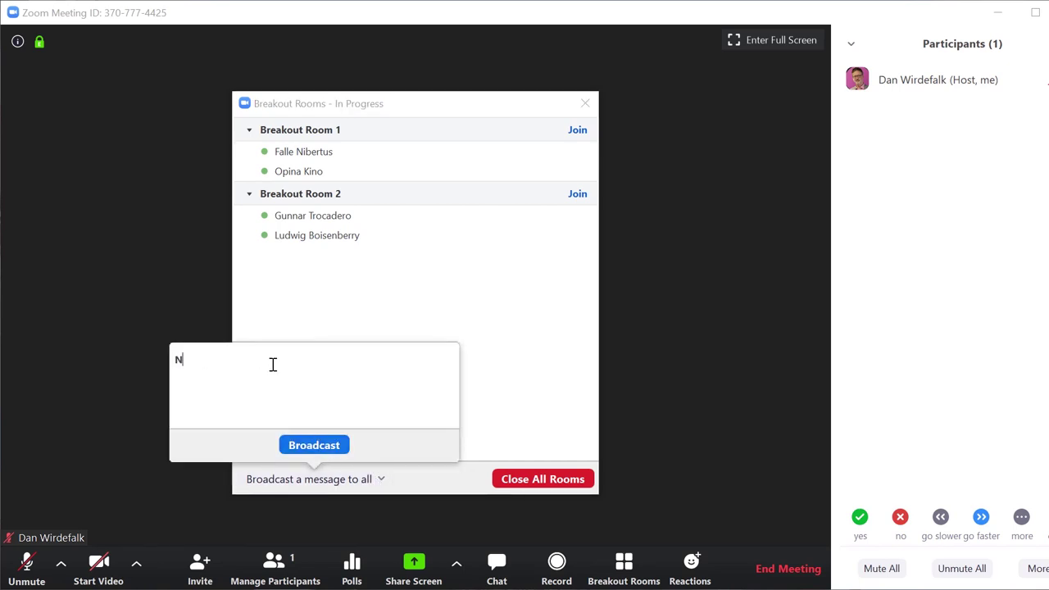
text(u behöver vi rundav)
text(!)
click(273, 361)
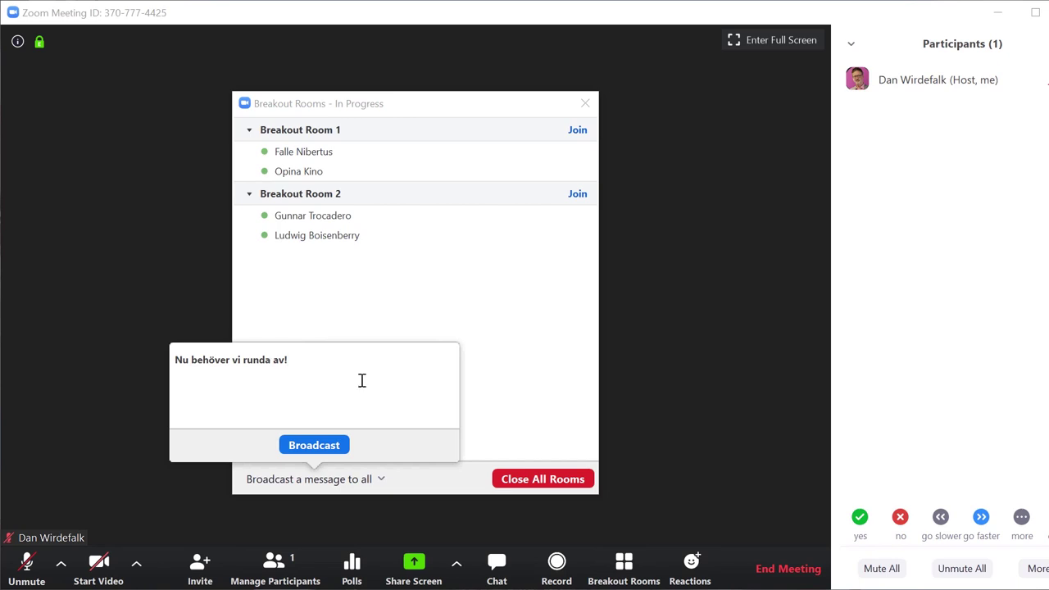
click(311, 445)
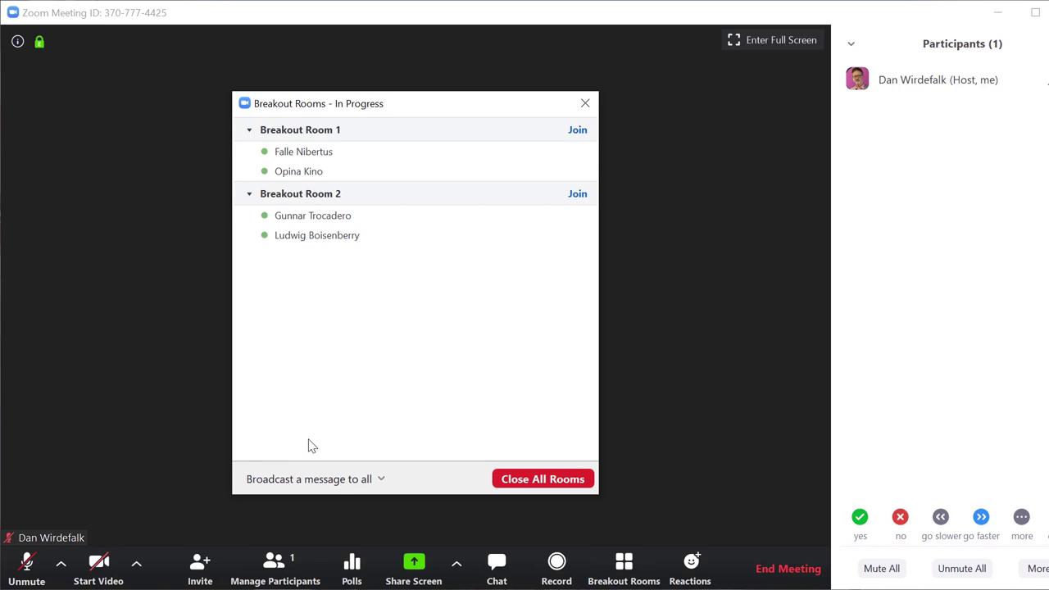
- Close all breakout rooms to bring everyone back, and dismiss the breakout room manager
click(542, 482)
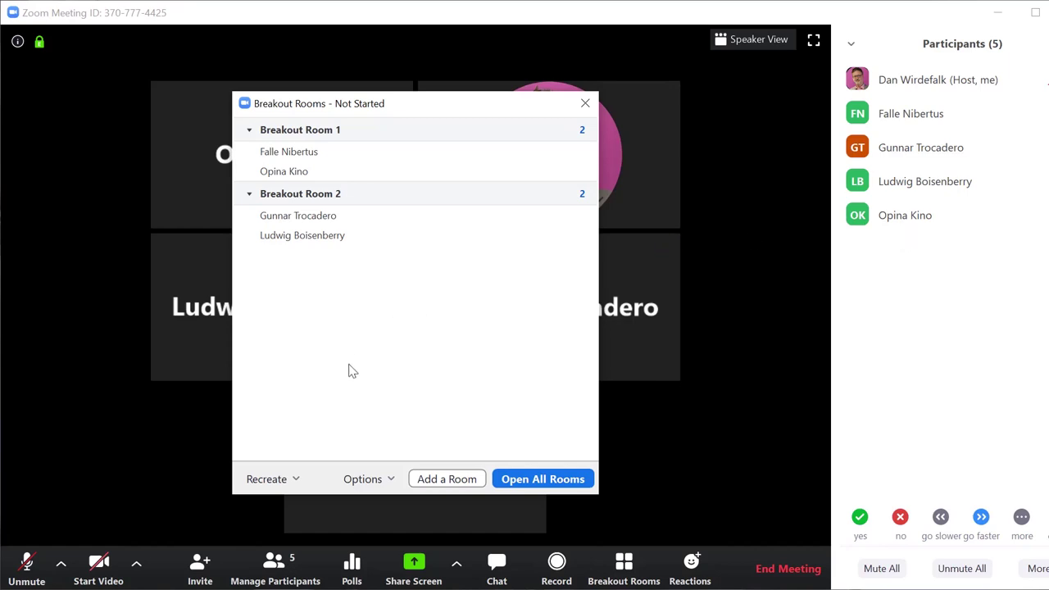
click(587, 105)
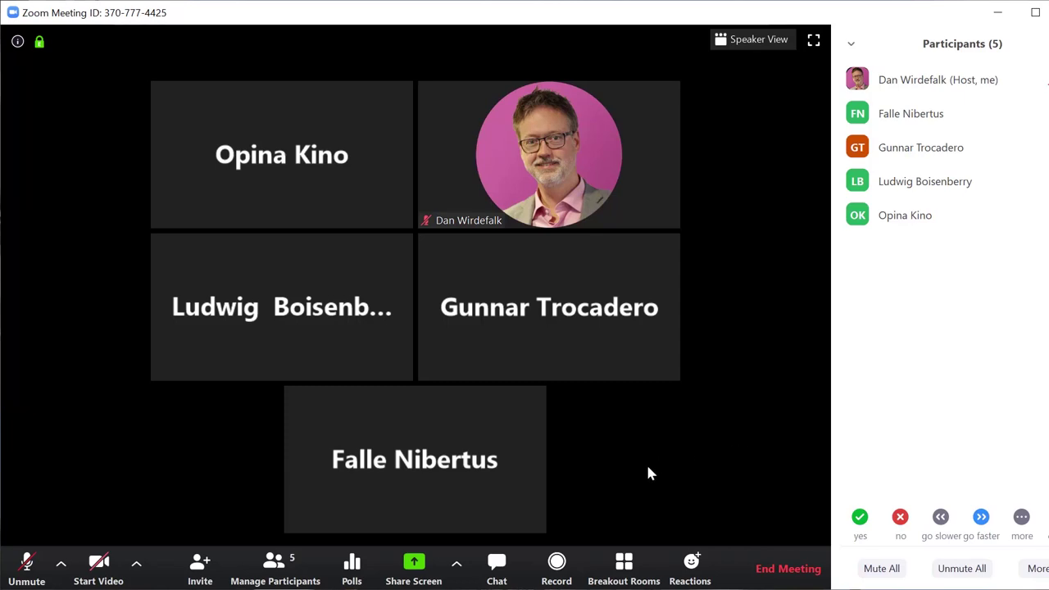
- Recreate all breakout rooms, assigning the 4 participants automatically into 2 rooms
click(624, 580)
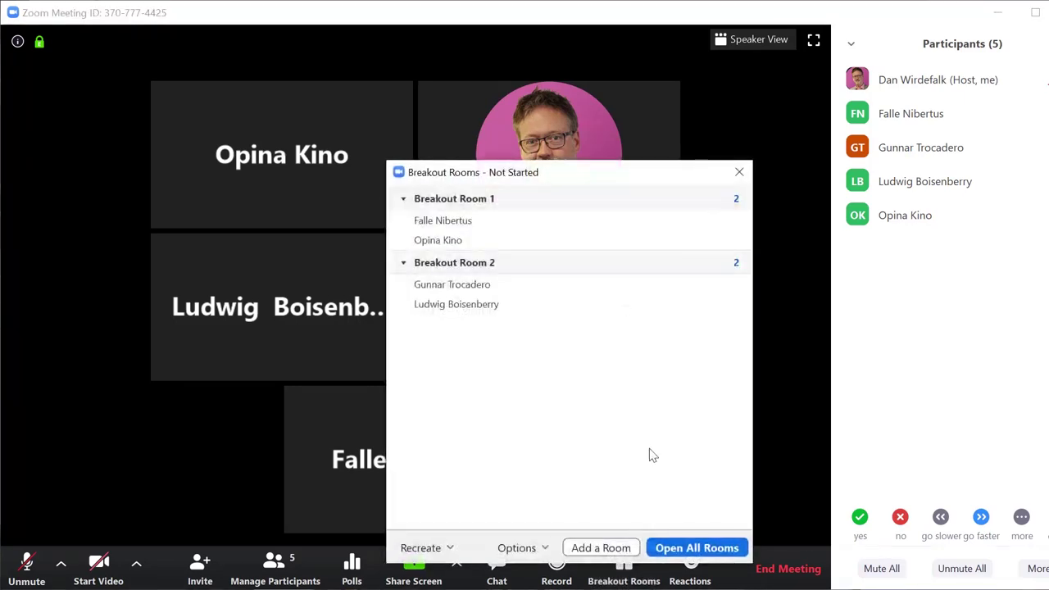
drag(581, 180, 538, 144)
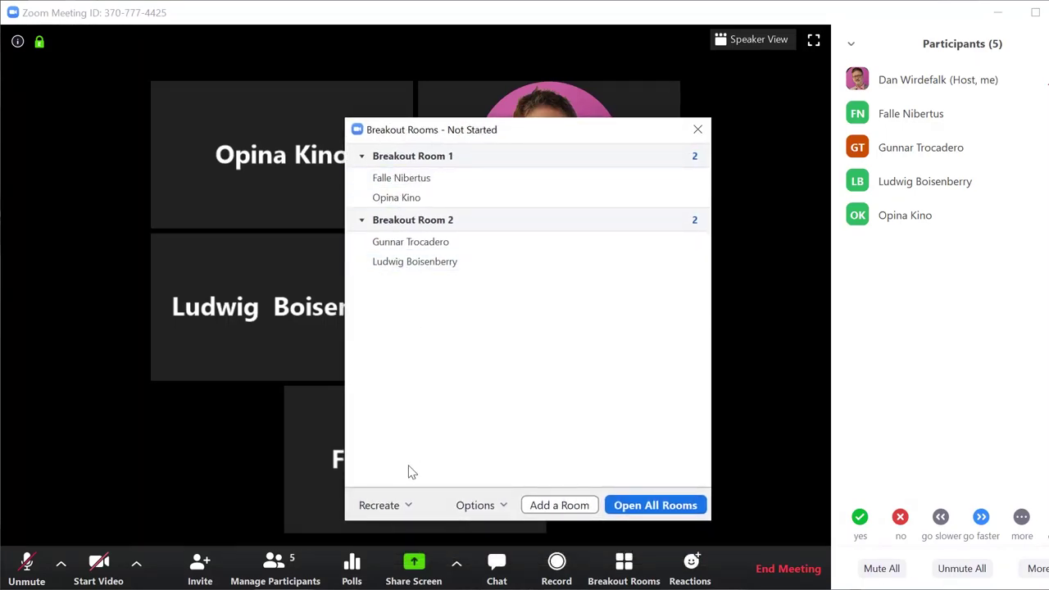
click(407, 506)
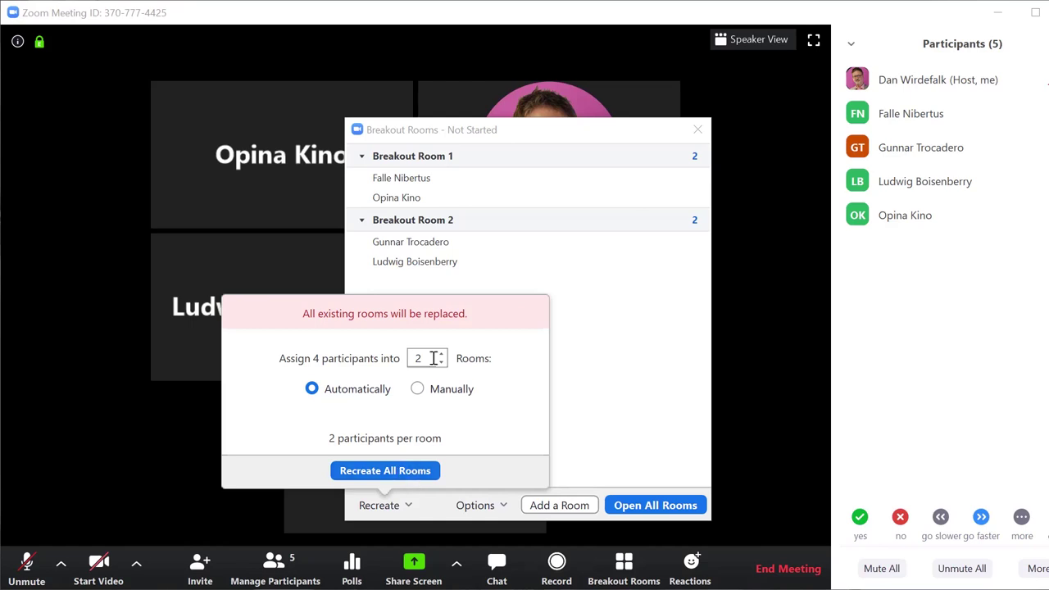
click(414, 470)
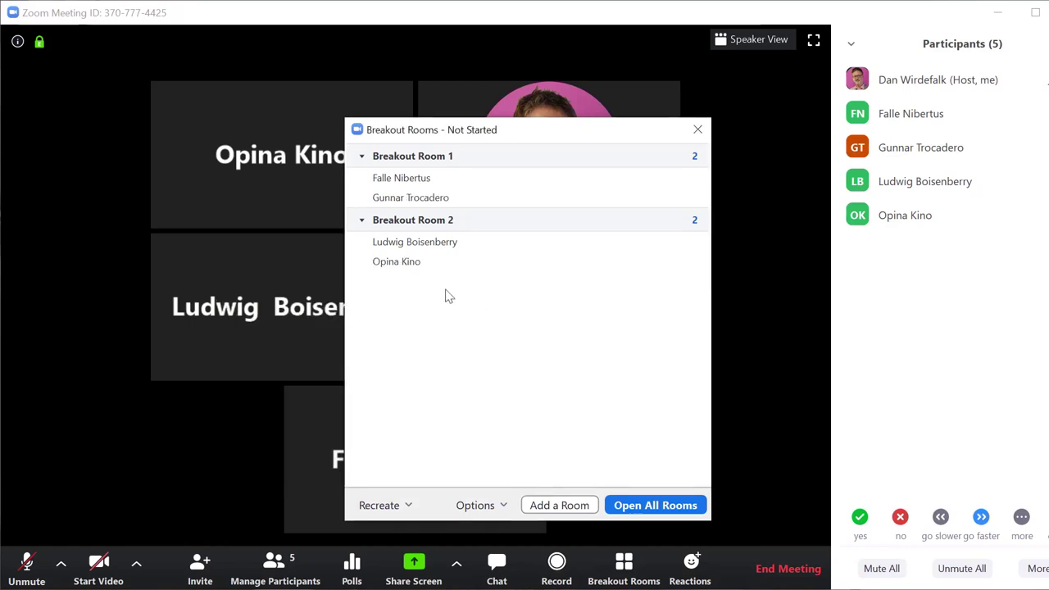